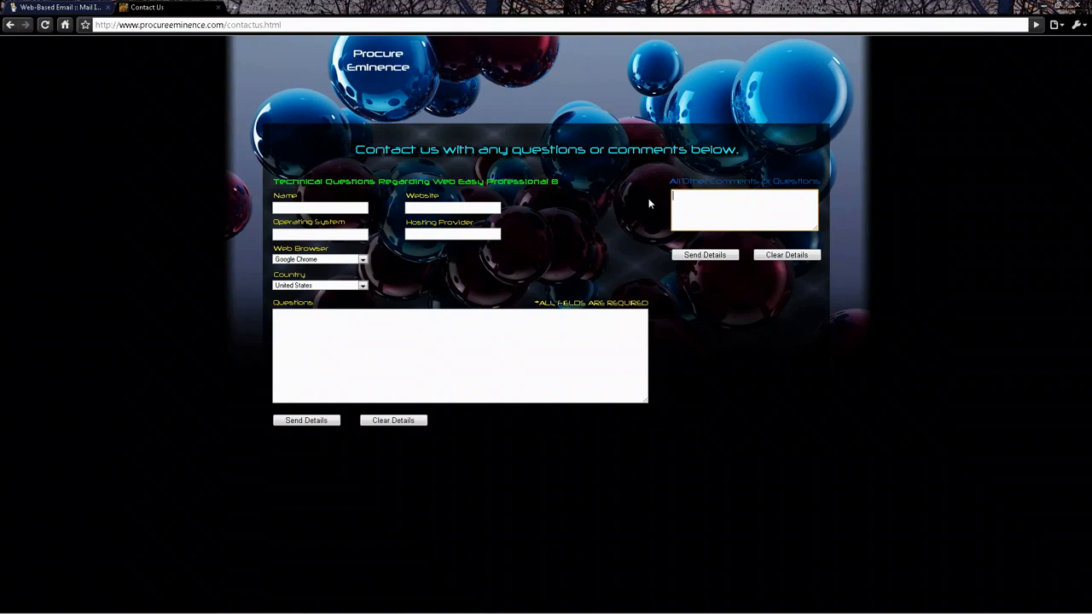
Step: Enter 'Can you help me make a form?' in the All Other Comments box
text(an you help me make a form?)
Step: Send the comment, then highlight the Comments line in the received form-submission e-mail
click(710, 255)
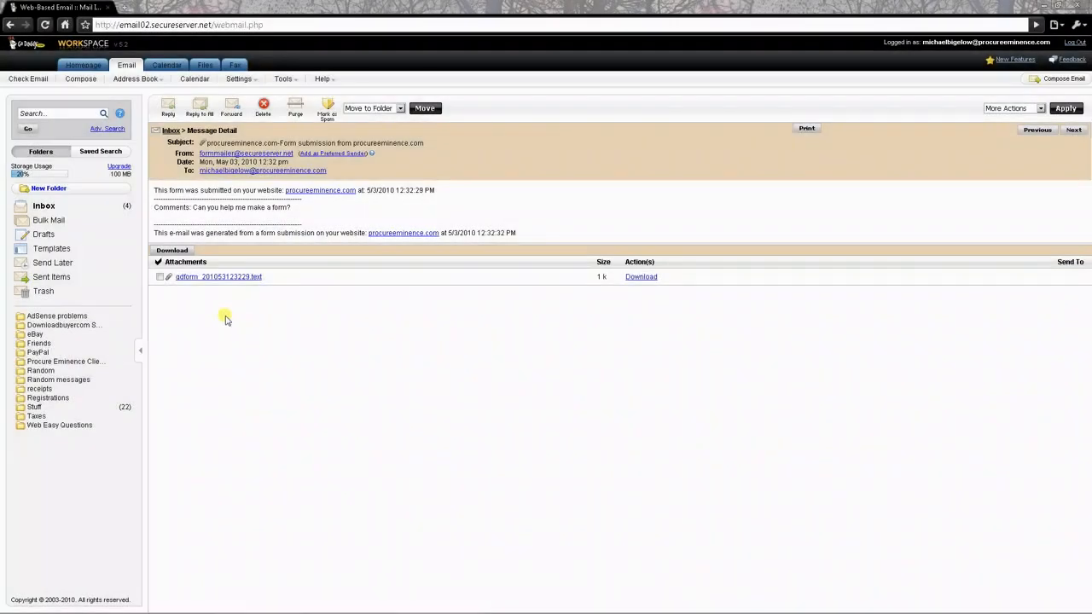
drag(155, 208, 293, 209)
drag(293, 208, 295, 208)
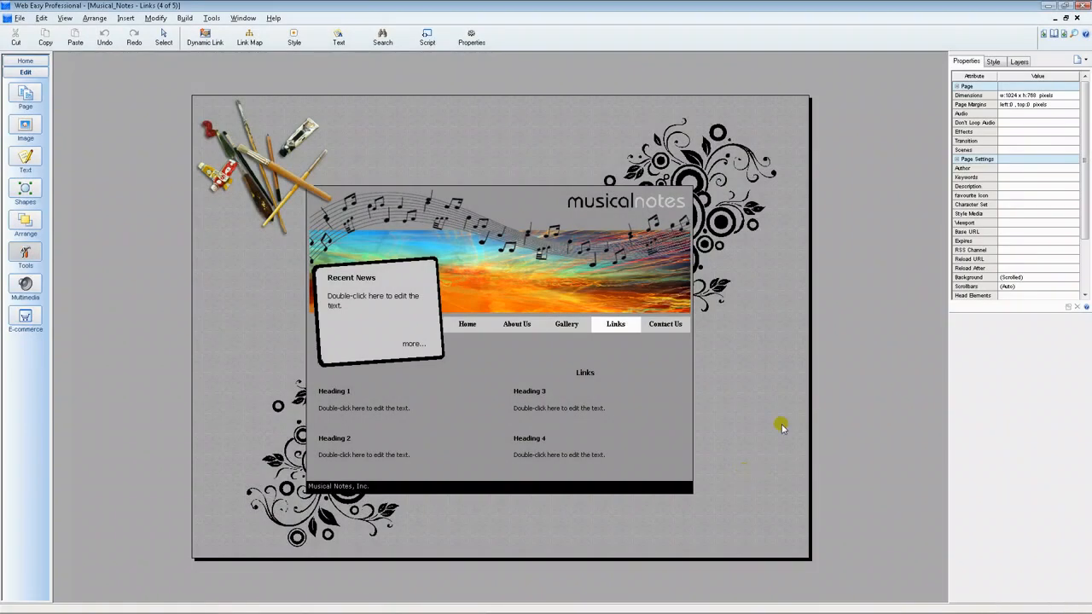
Step: Pick Contact Us from the page list at the top of the Properties panel
click(1055, 37)
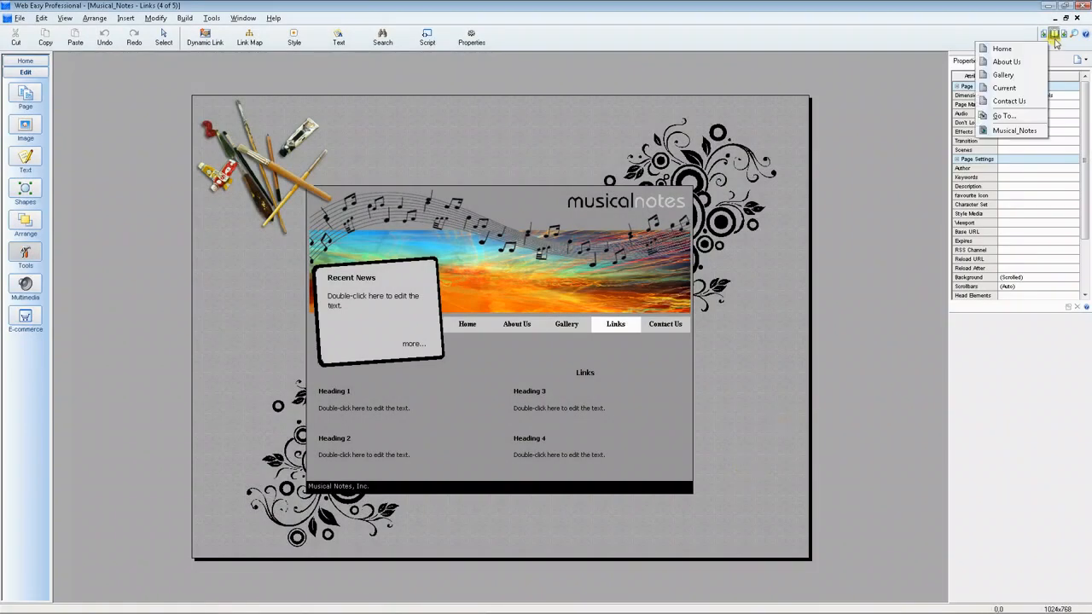
click(1010, 101)
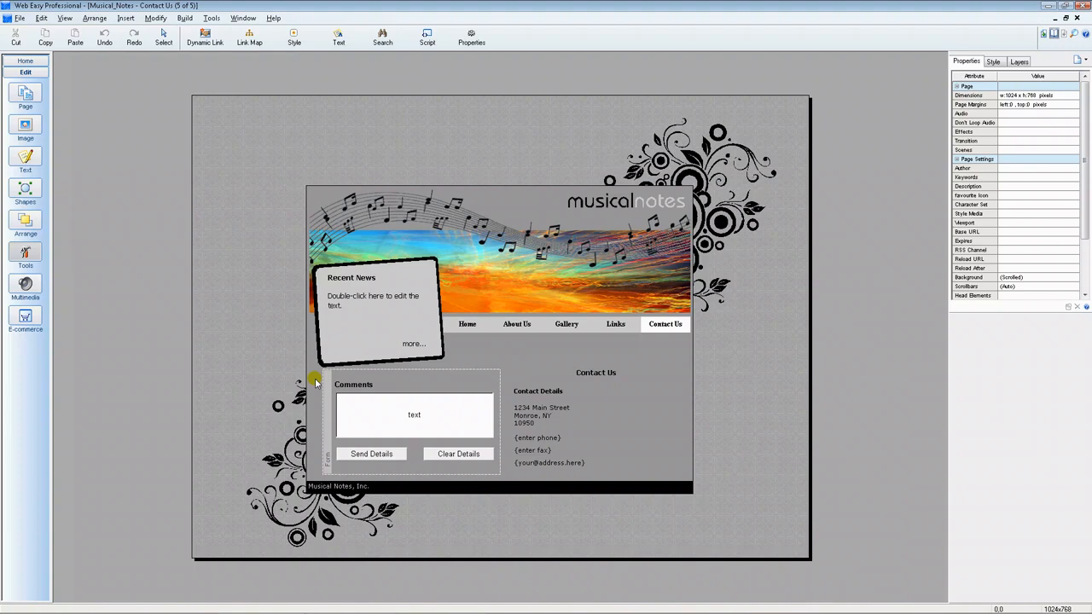
Step: Select the whole Comments form container and delete it with its Send and Clear buttons
click(462, 383)
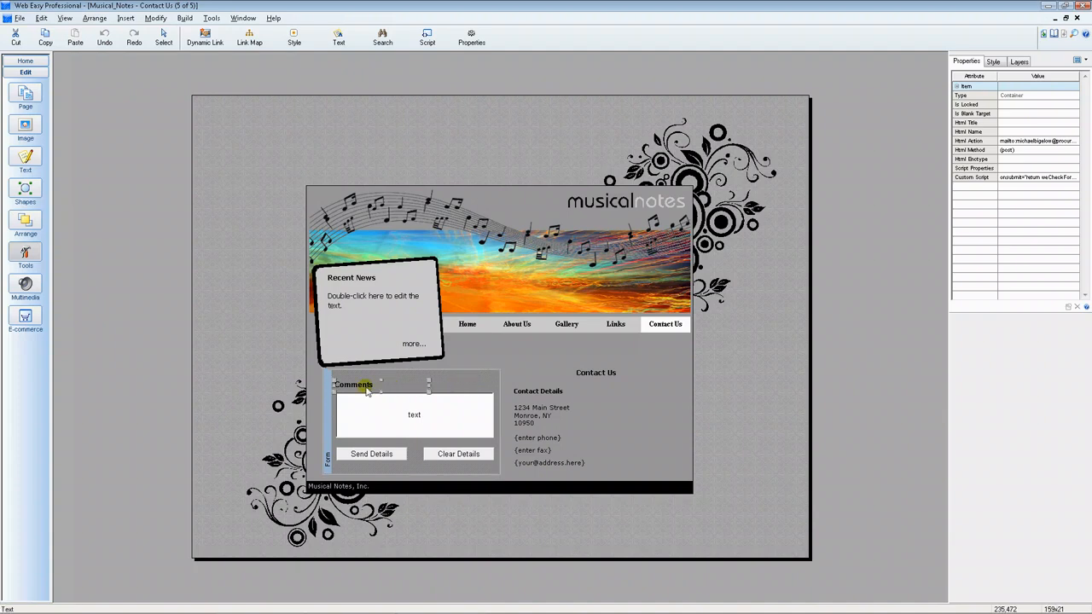
click(369, 416)
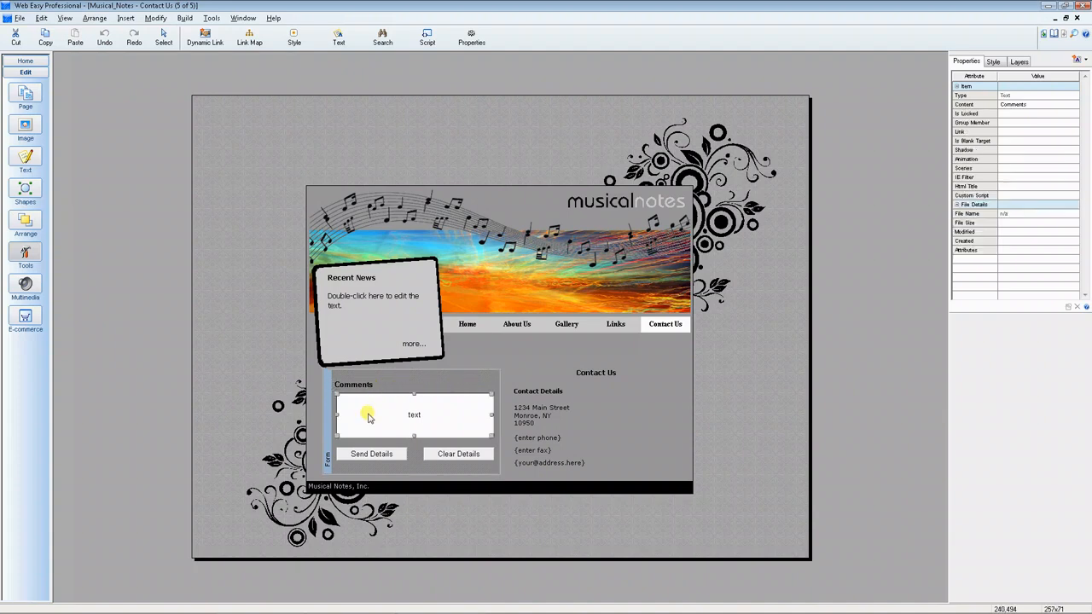
click(475, 388)
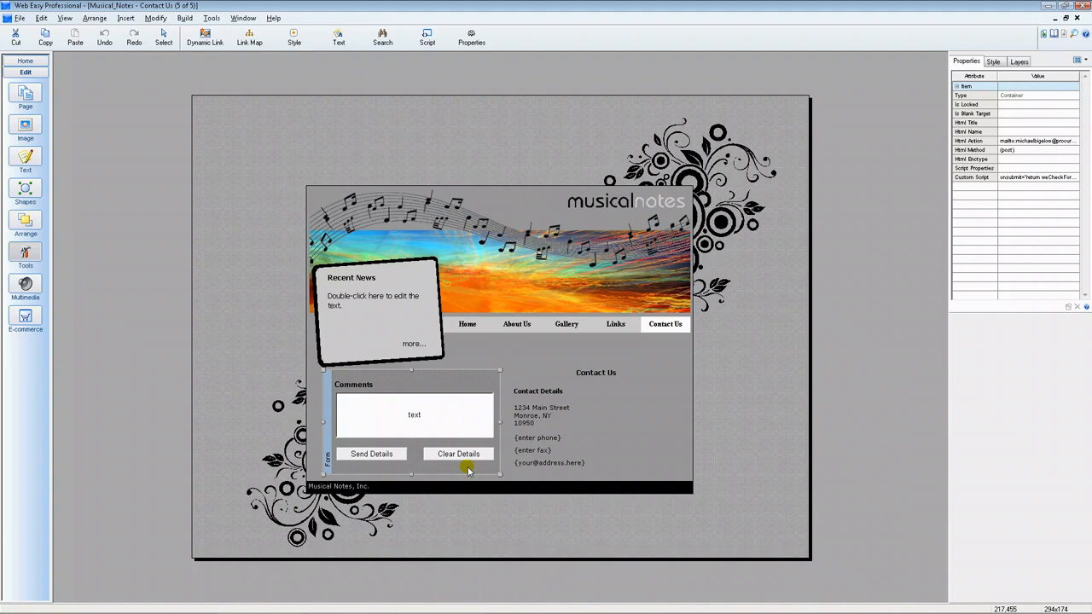
key(Delete)
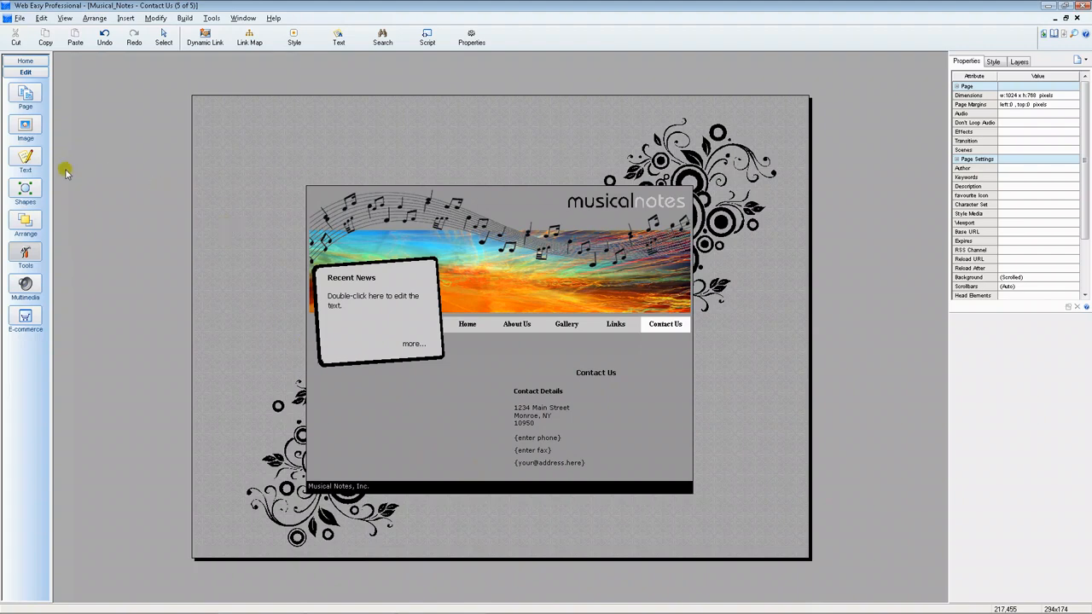
Step: Choose the Comments template from the Insert Object Forms list and confirm with OK
click(32, 192)
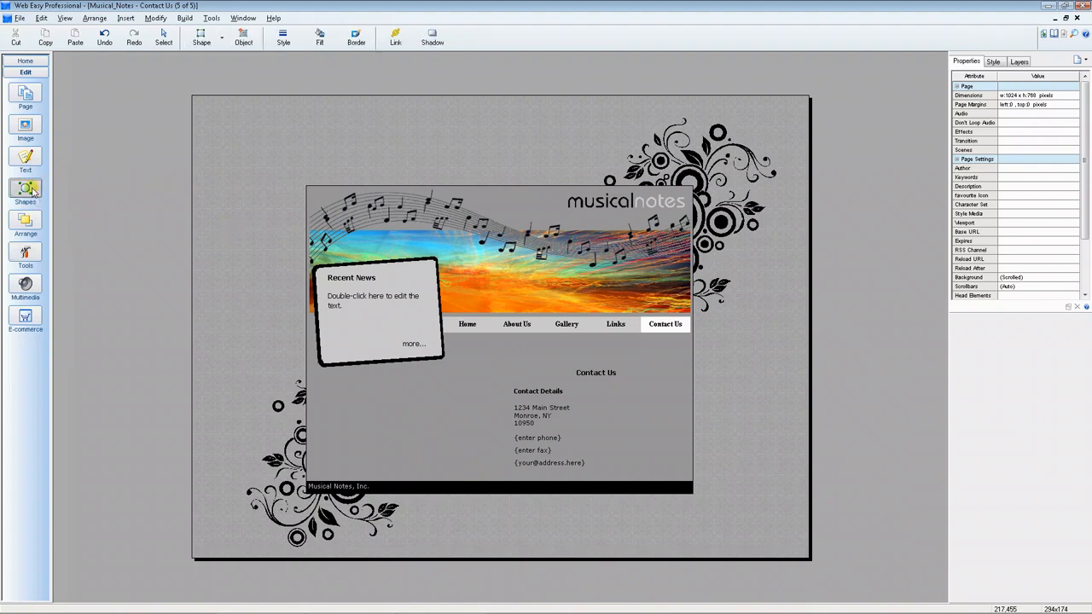
click(245, 41)
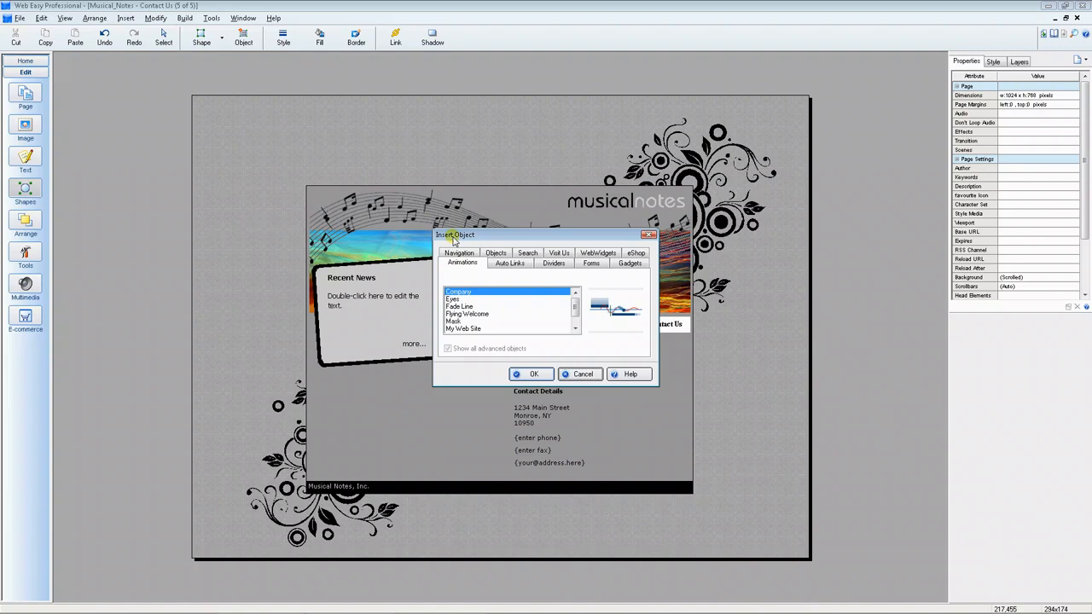
click(587, 265)
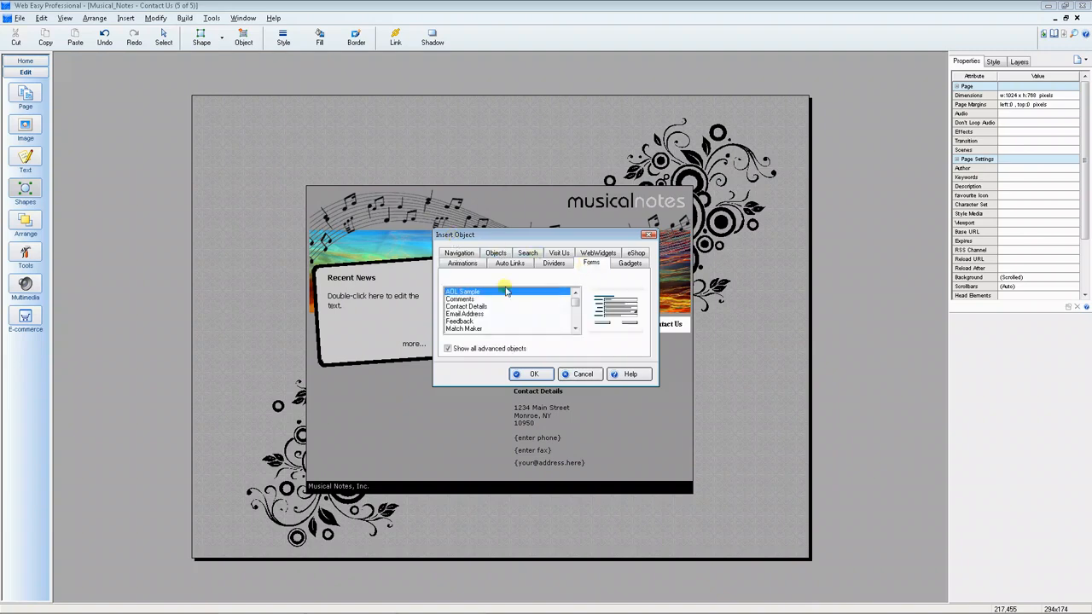
click(461, 300)
click(464, 308)
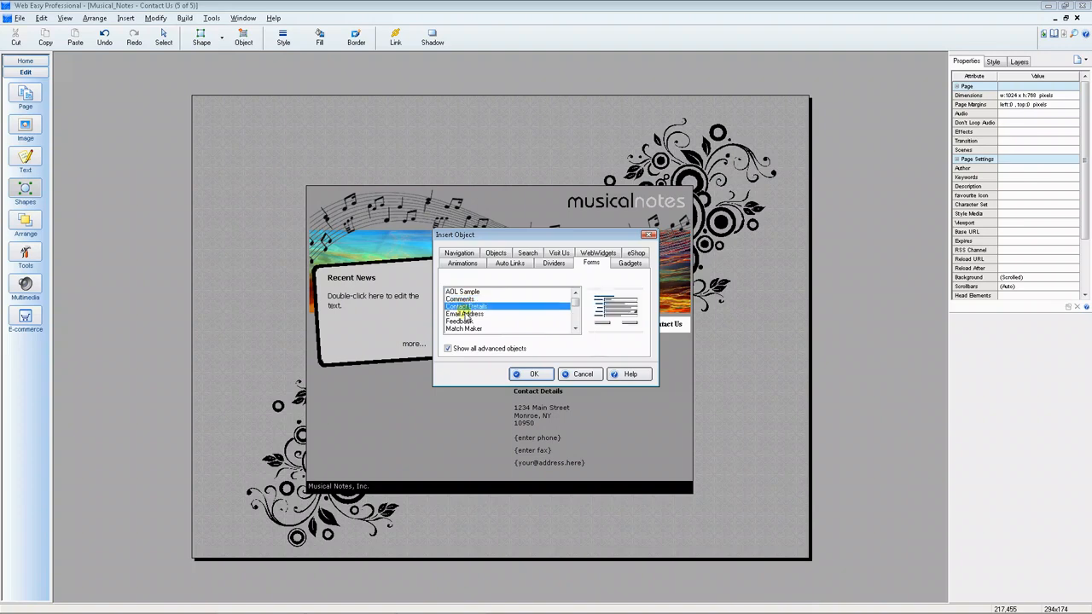
click(465, 314)
click(465, 322)
click(465, 329)
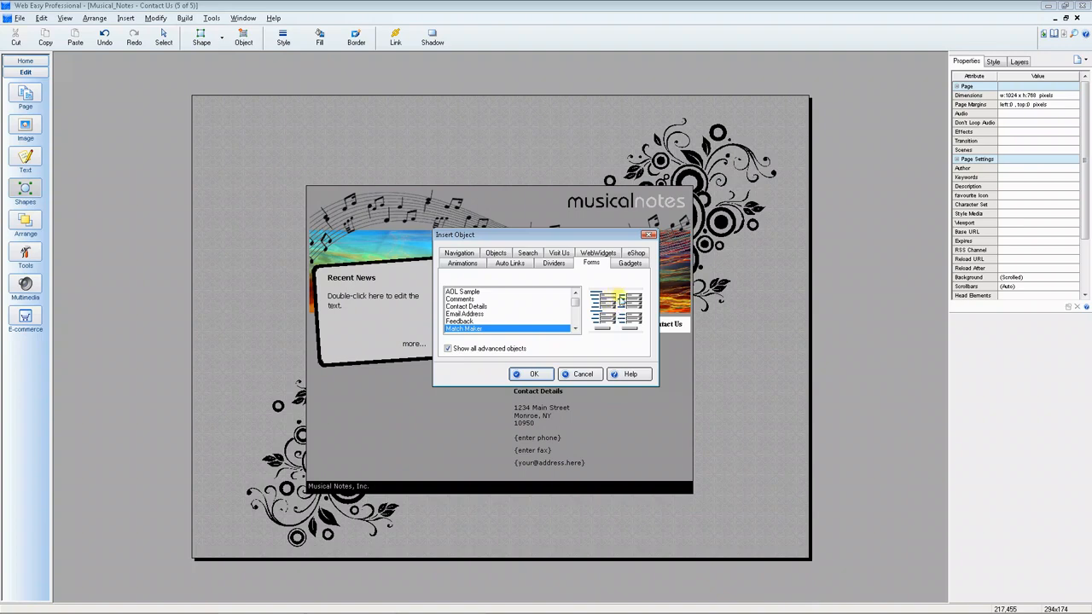
click(476, 299)
click(517, 374)
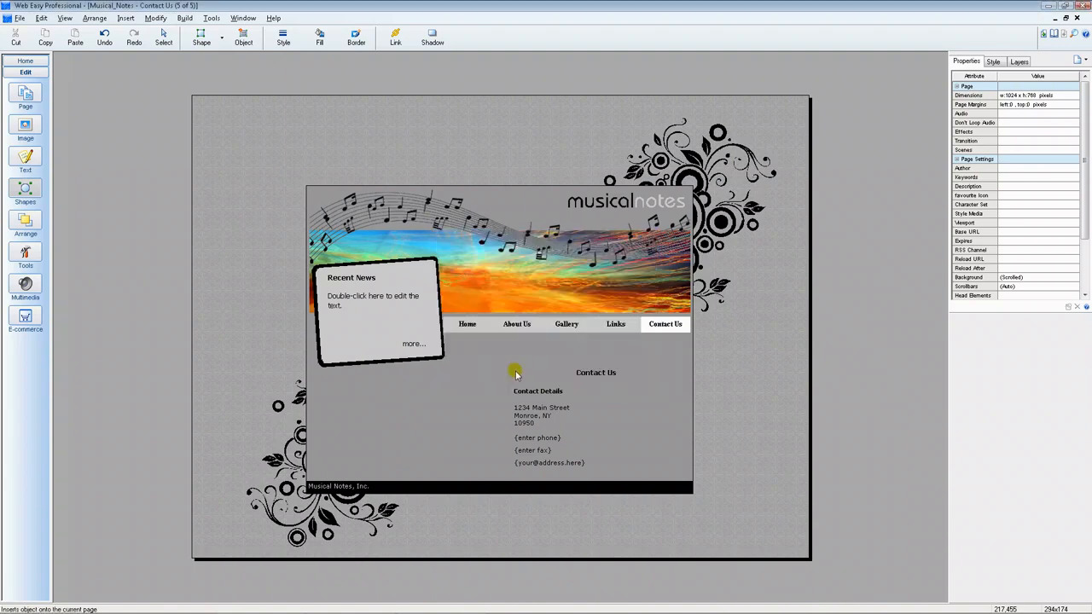
Step: Drop the Comments form on the page and replace its mailto placeholder with the site's info e-mail address
click(318, 379)
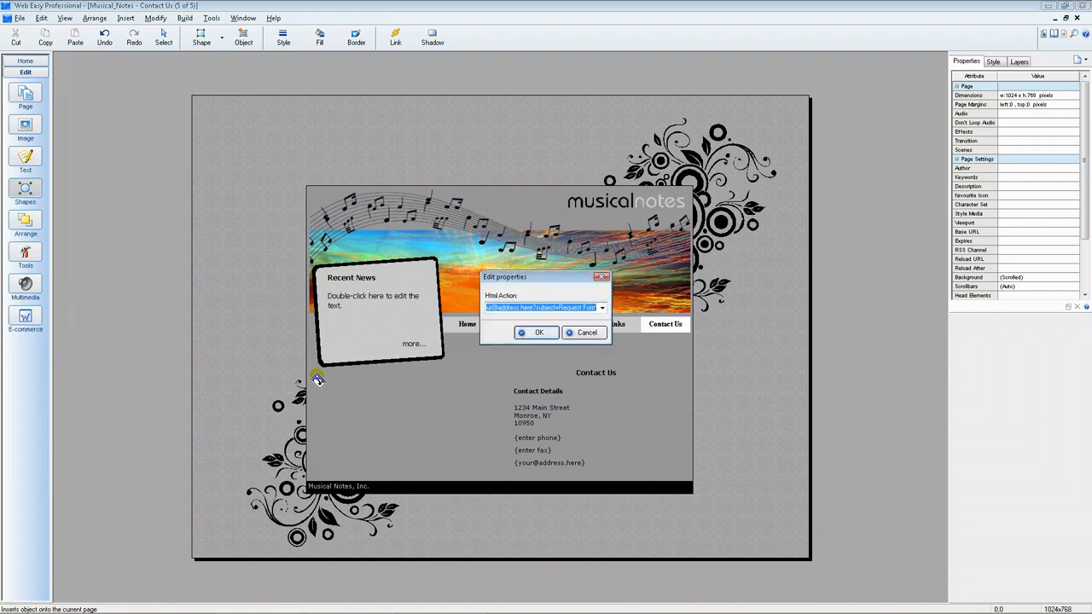
click(532, 309)
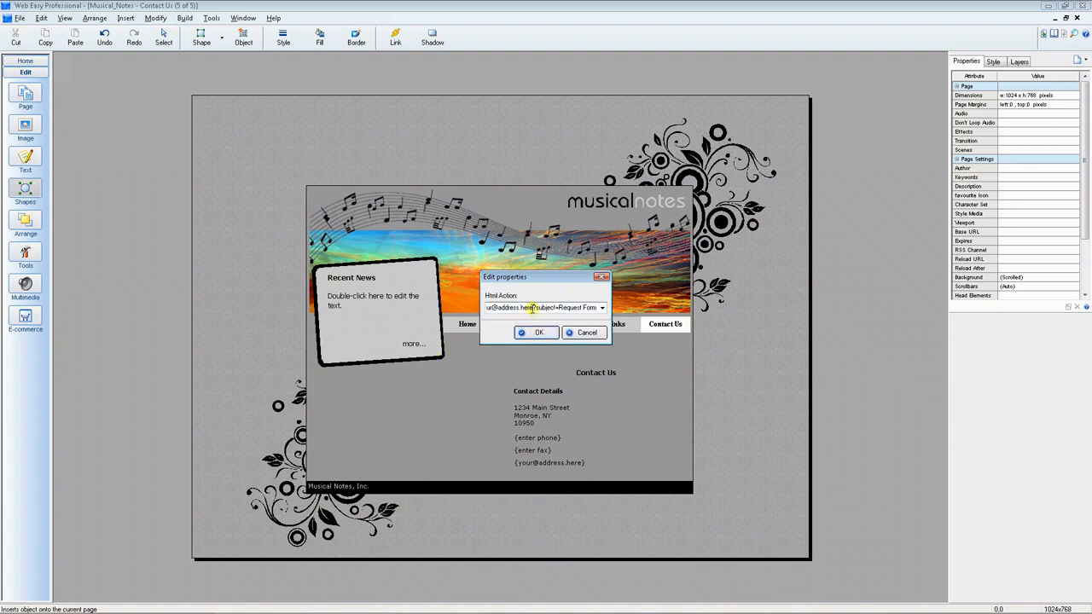
drag(531, 309, 503, 312)
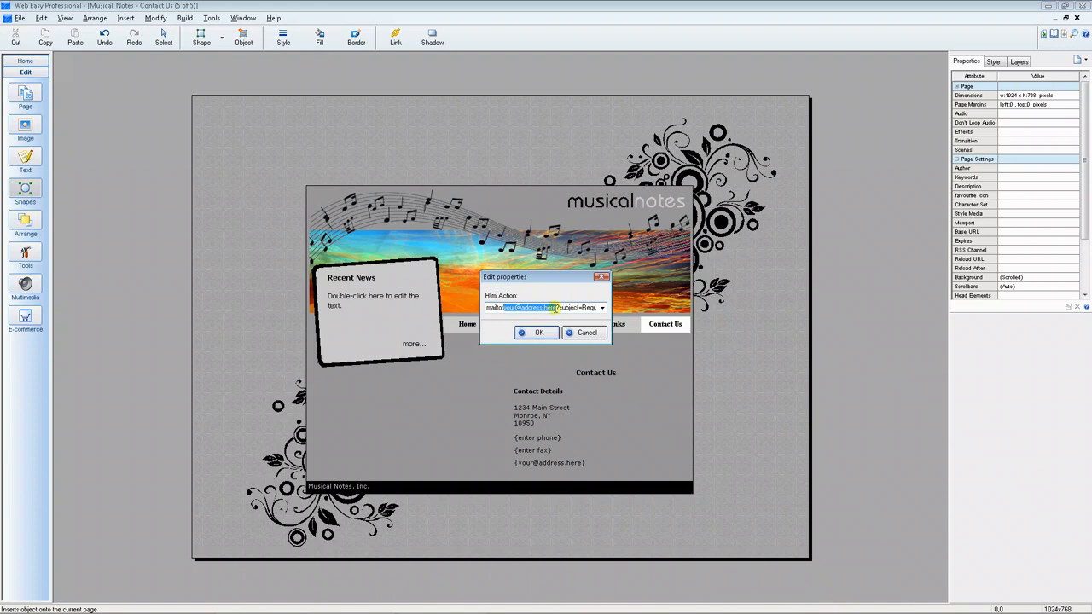
key(Delete)
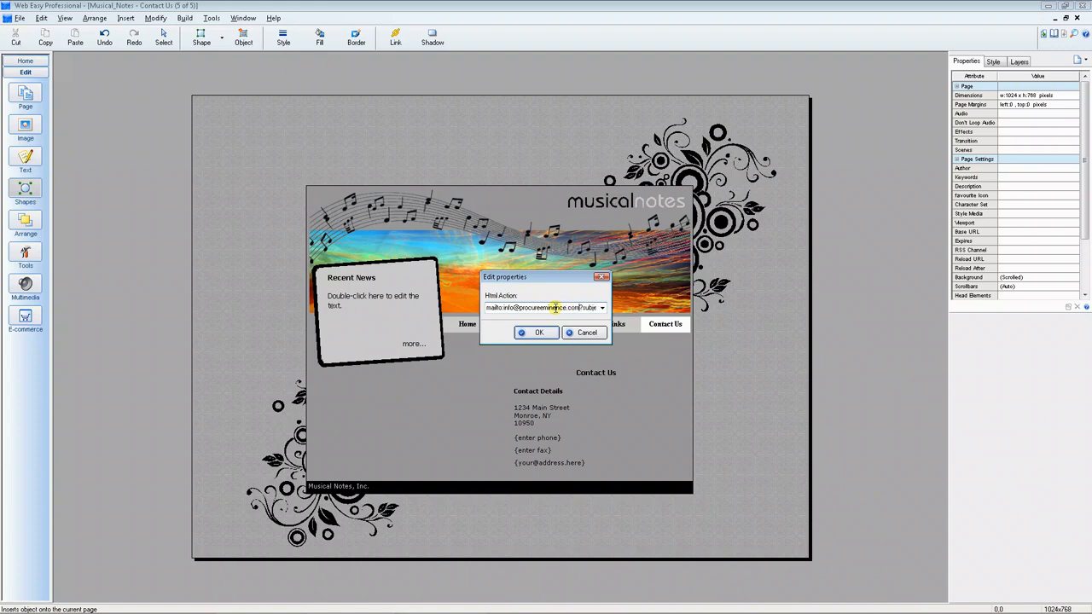
click(503, 309)
drag(581, 307, 596, 316)
click(551, 333)
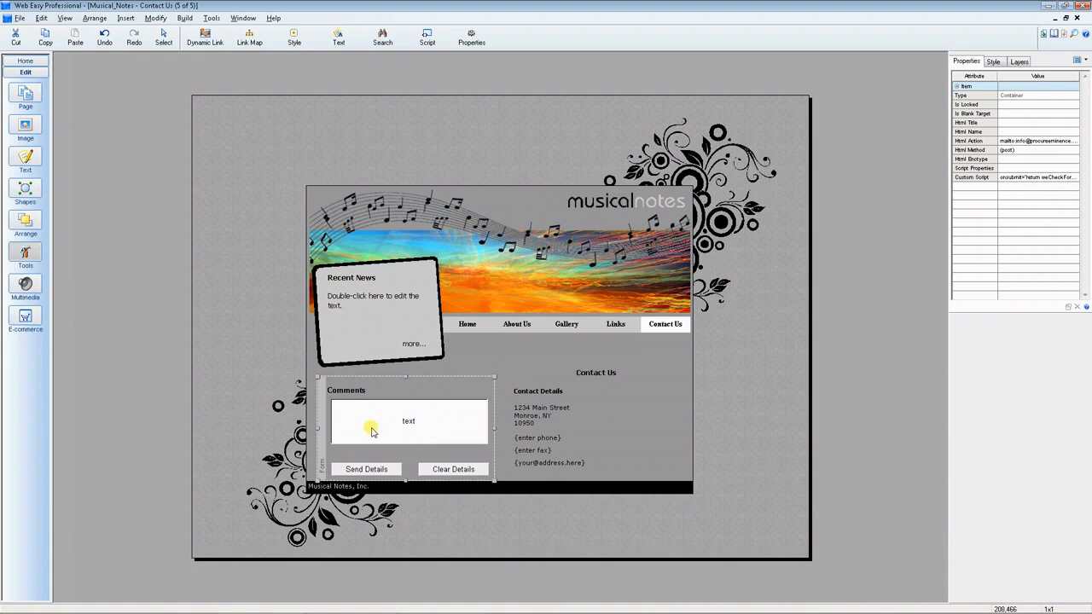
Step: Nudge the new form slightly and shift the Comments label a little to the right
click(321, 410)
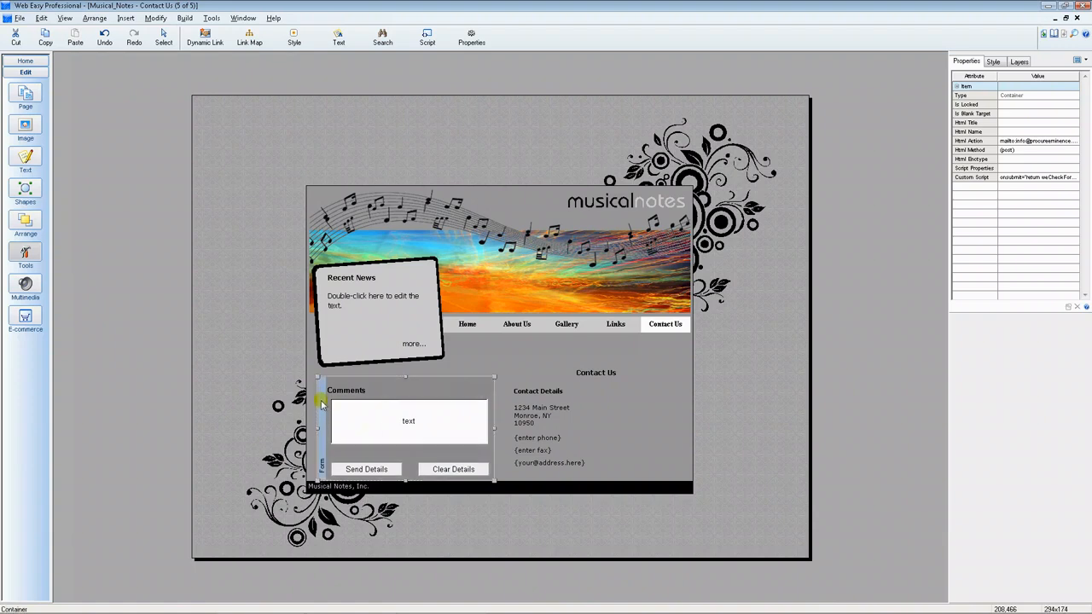
drag(324, 398, 325, 399)
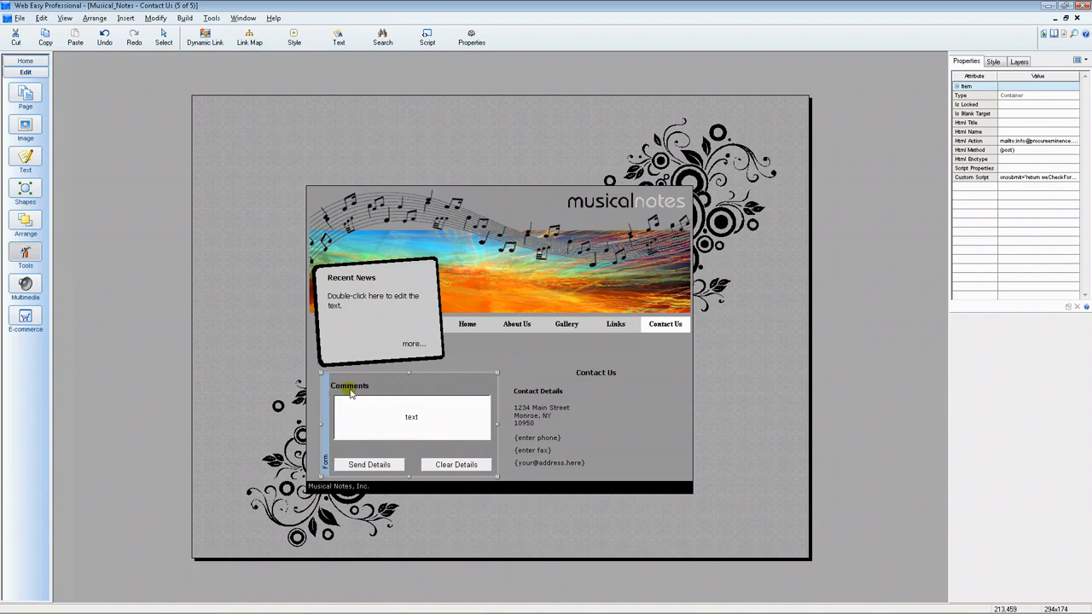
click(354, 390)
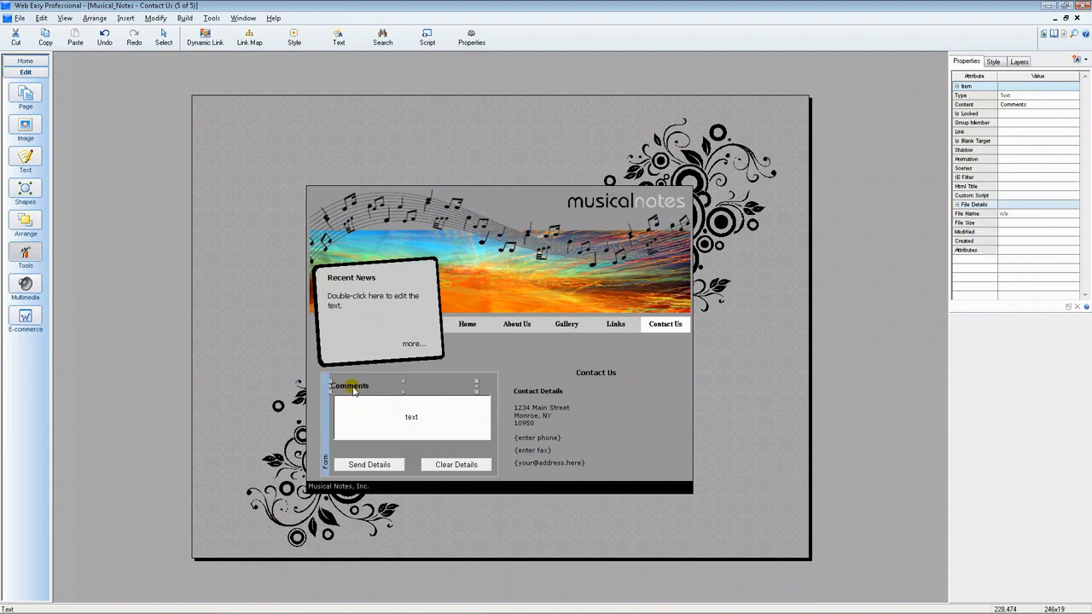
drag(355, 390, 362, 390)
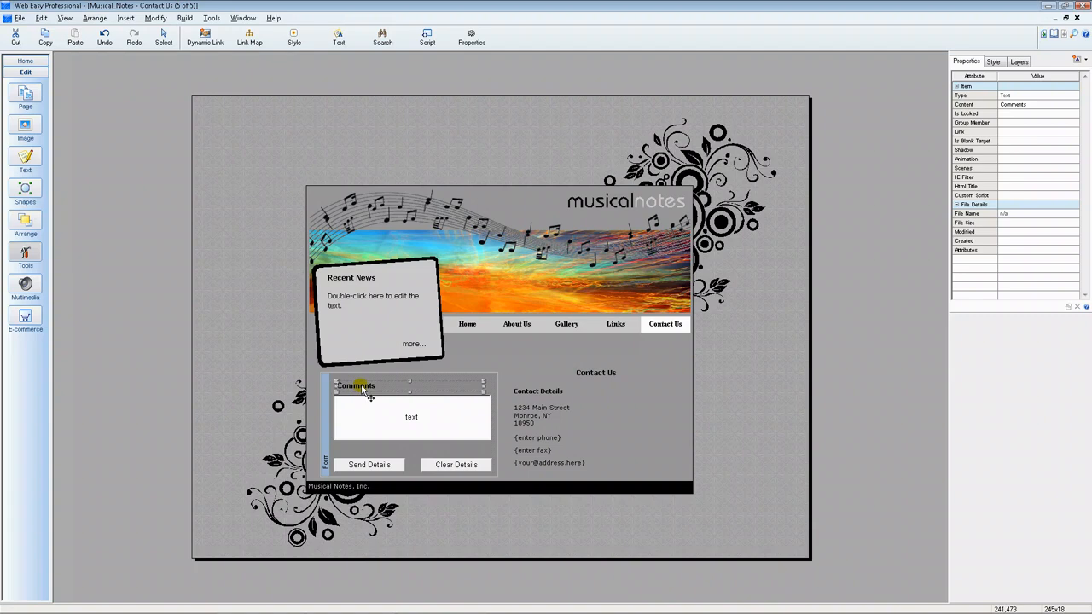
Step: Raise the Send Details and Clear Details buttons two steps, then reselect the Comments label
click(359, 466)
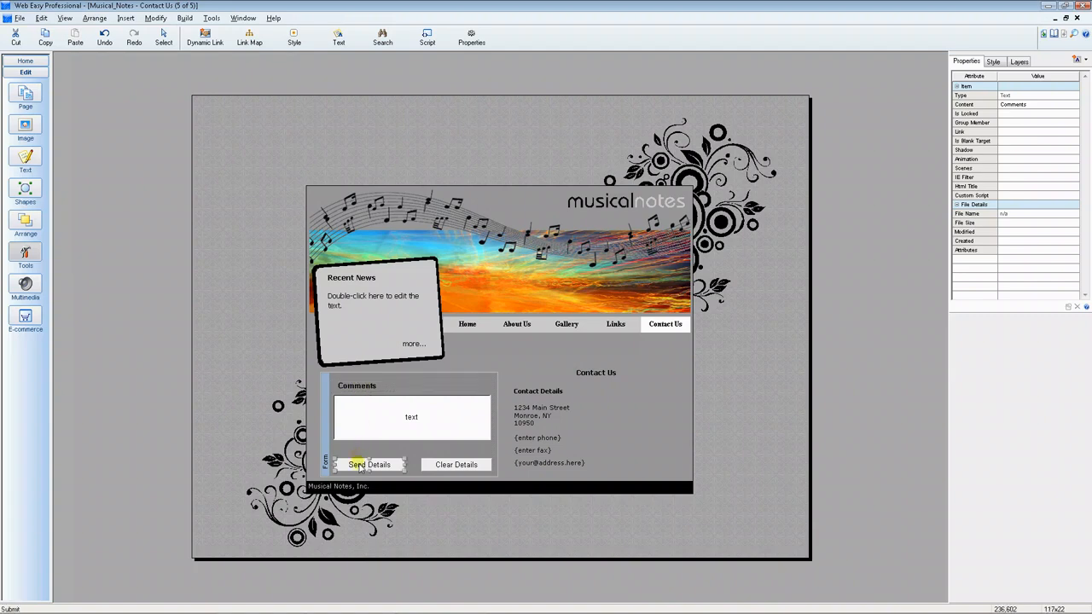
shift+click(455, 466)
key(Up)
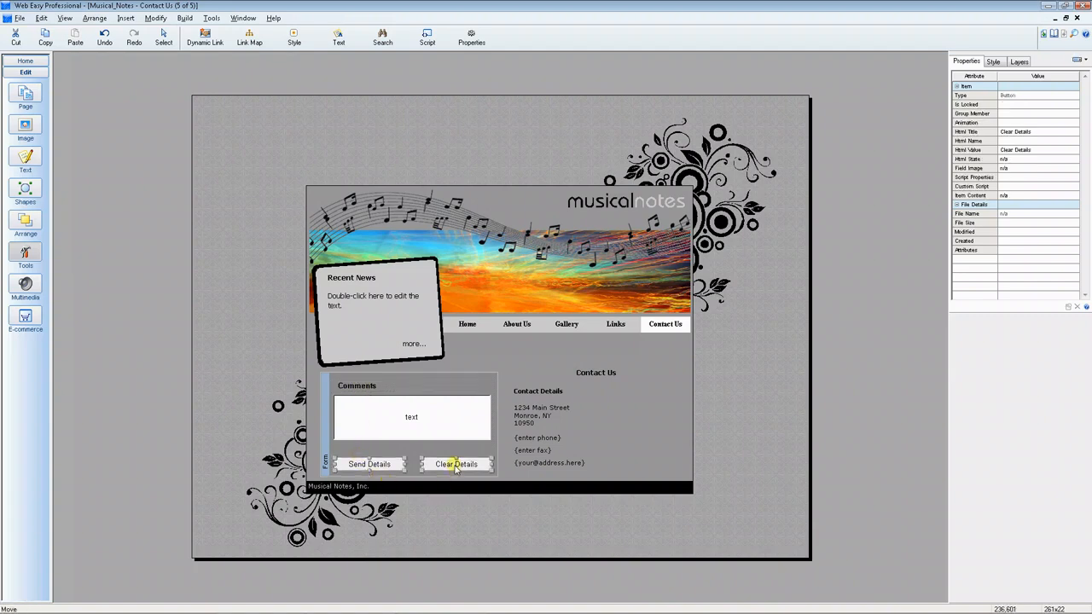
key(Up)
key(Up)
key(Up)
key(Up)
key(Up)
key(Up)
key(Up)
key(Up)
key(Up)
key(Up)
key(Up)
key(Up)
key(Up)
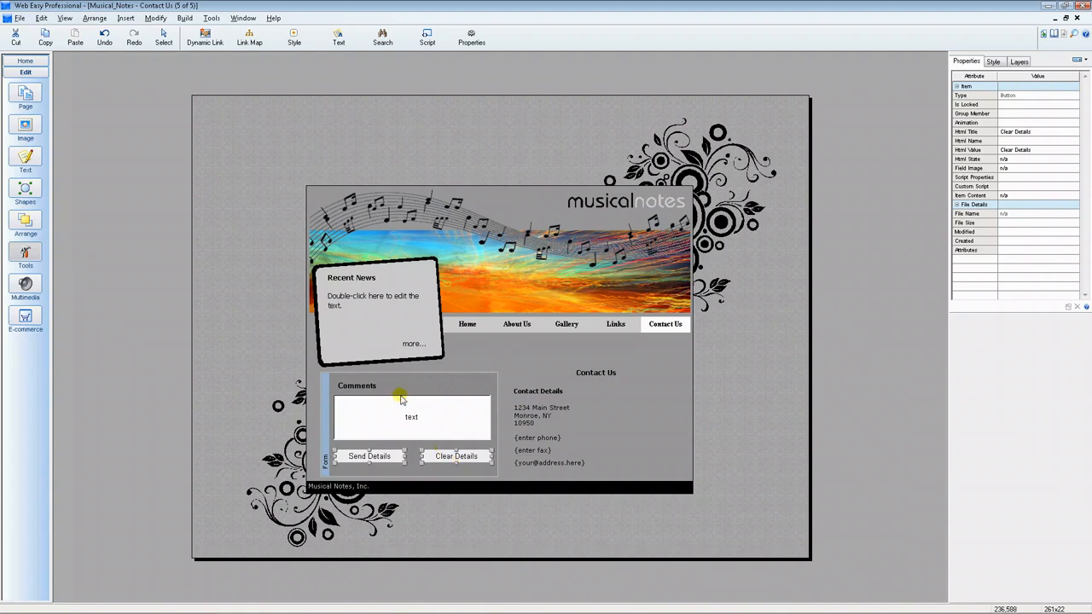
click(426, 428)
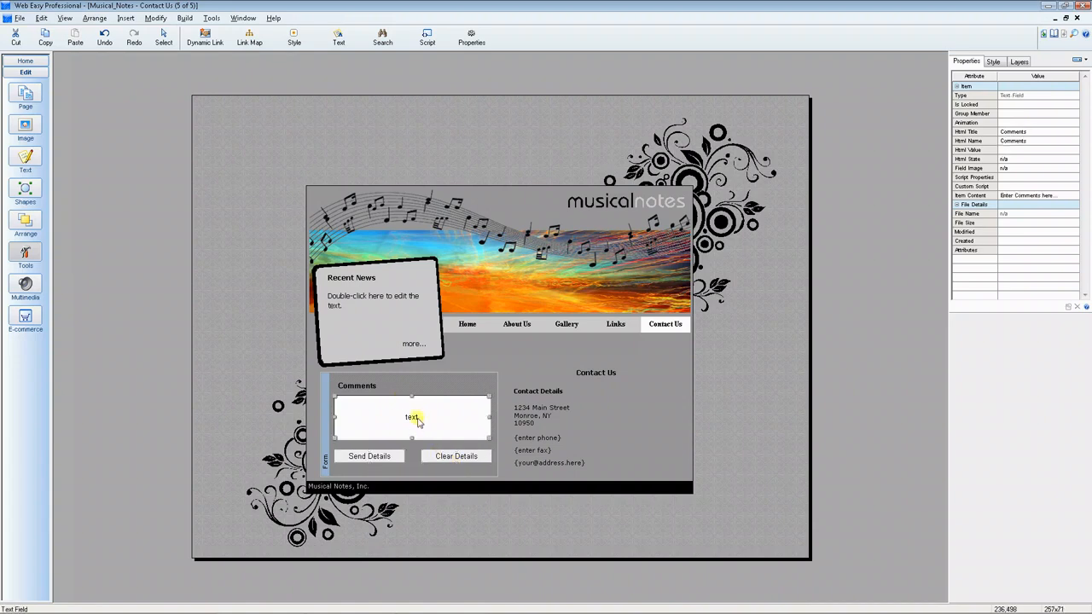
click(357, 389)
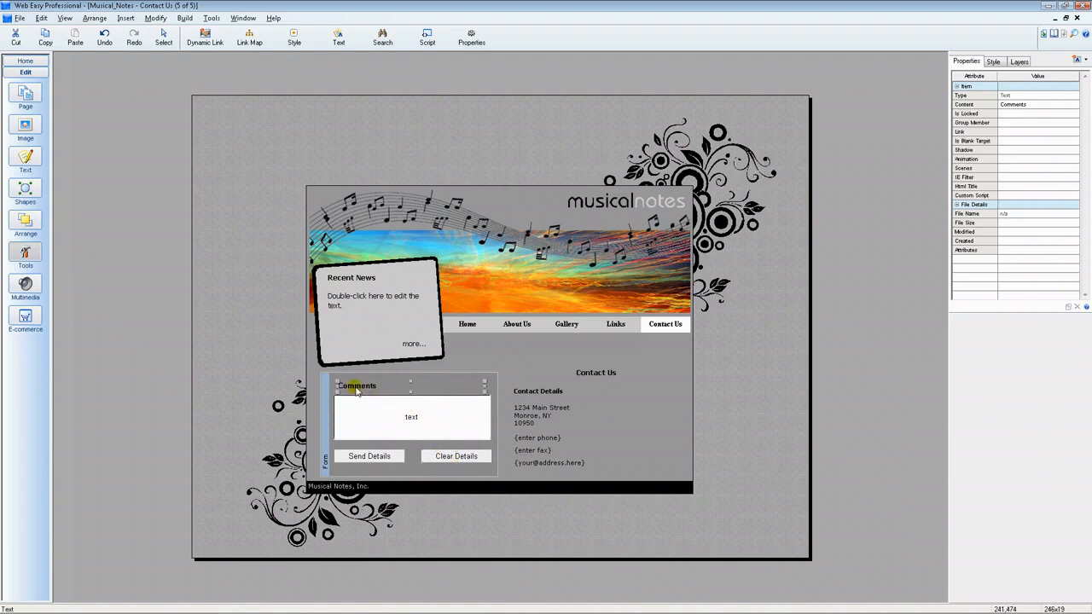
Step: Make the Comments label size 3, blue and Arial Narrow, then preview the page
click(24, 160)
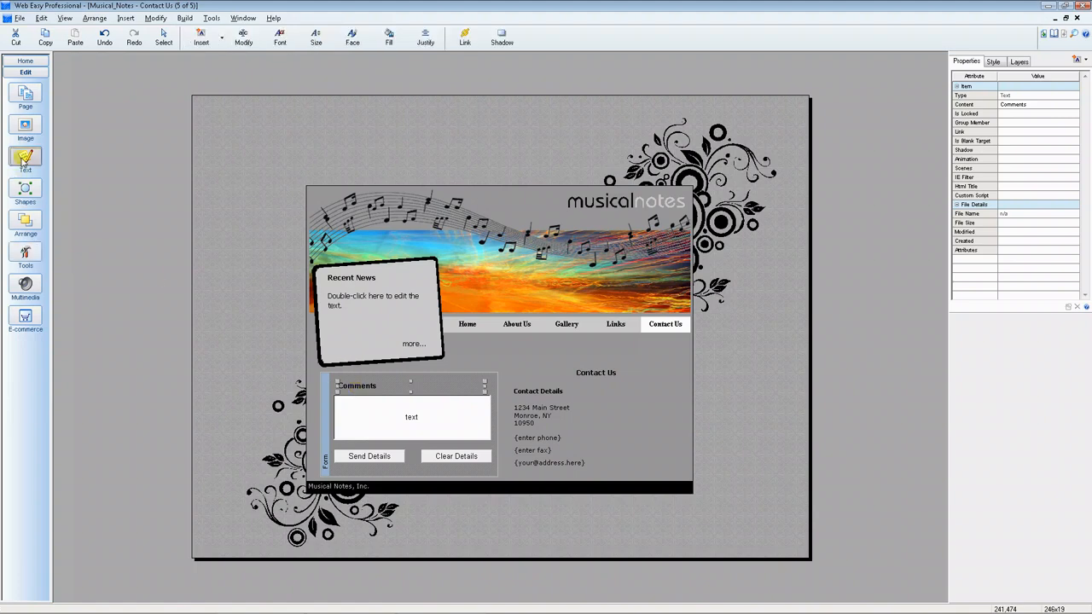
click(317, 43)
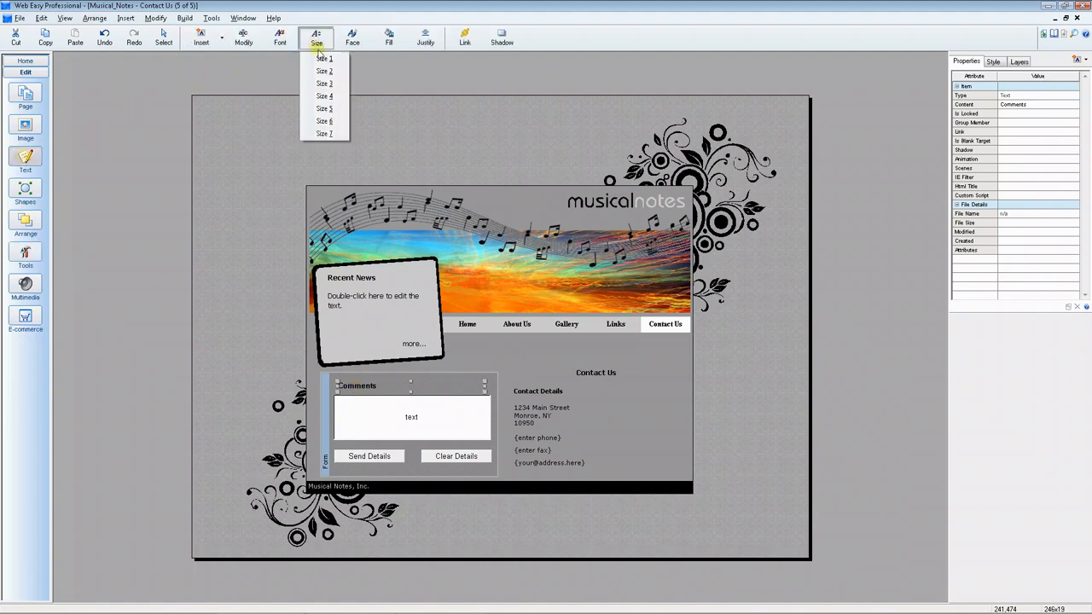
click(325, 83)
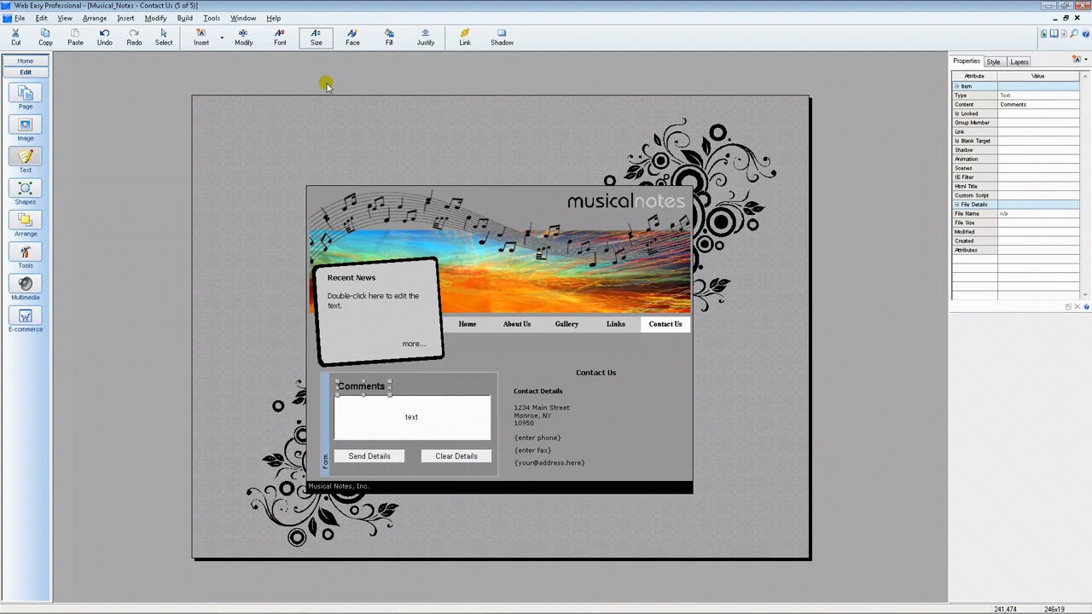
click(353, 38)
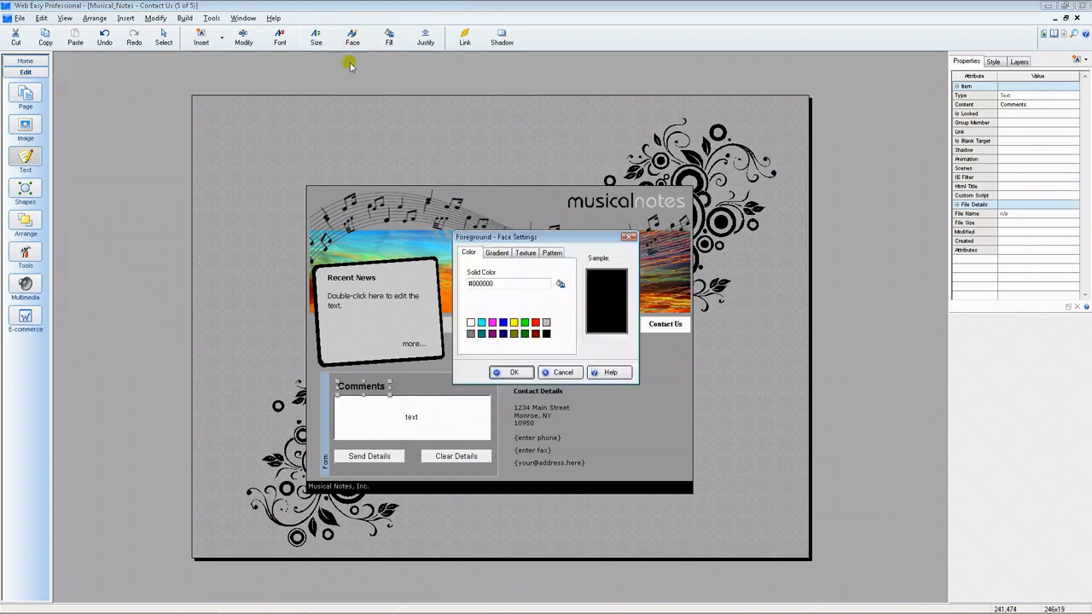
click(503, 322)
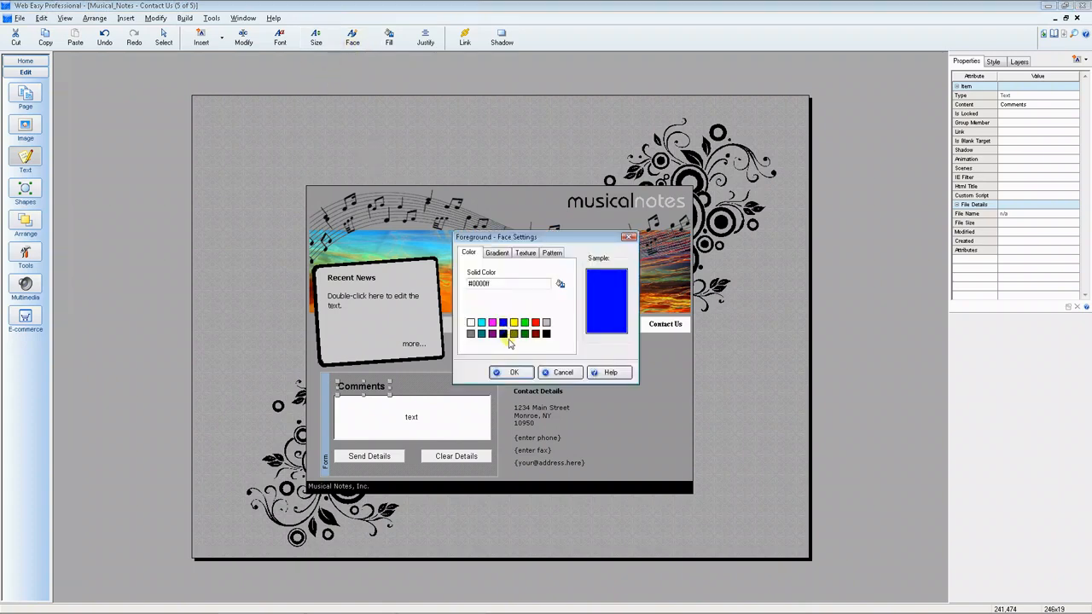
click(513, 372)
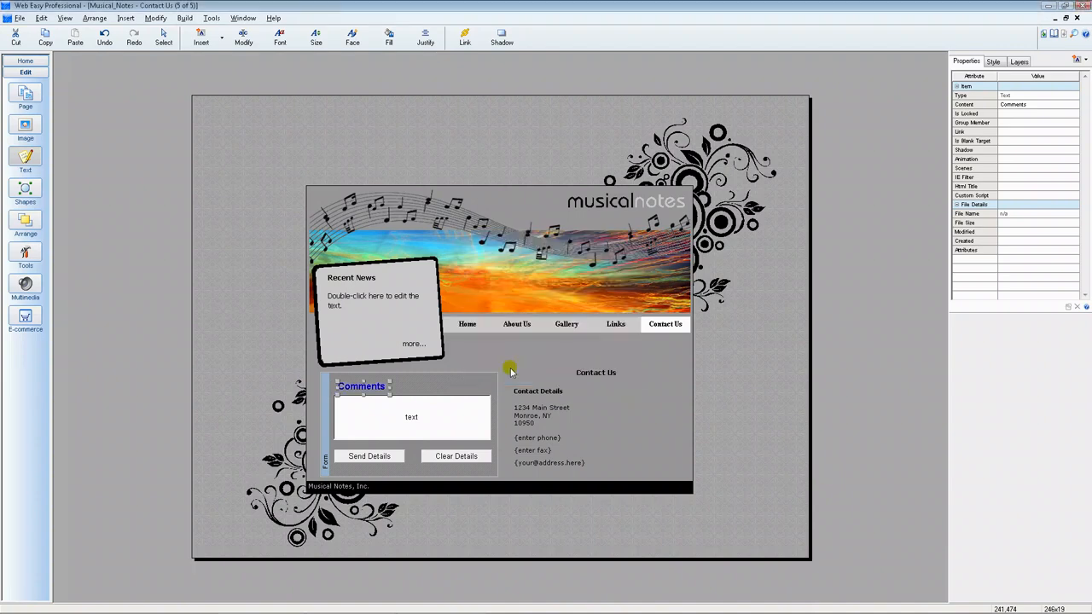
click(280, 38)
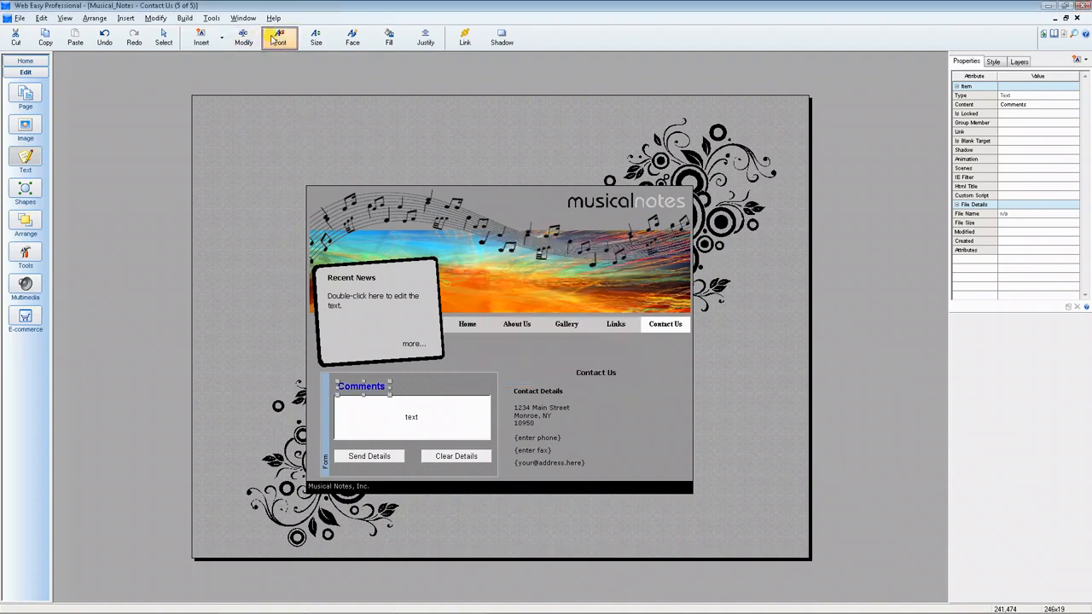
click(458, 268)
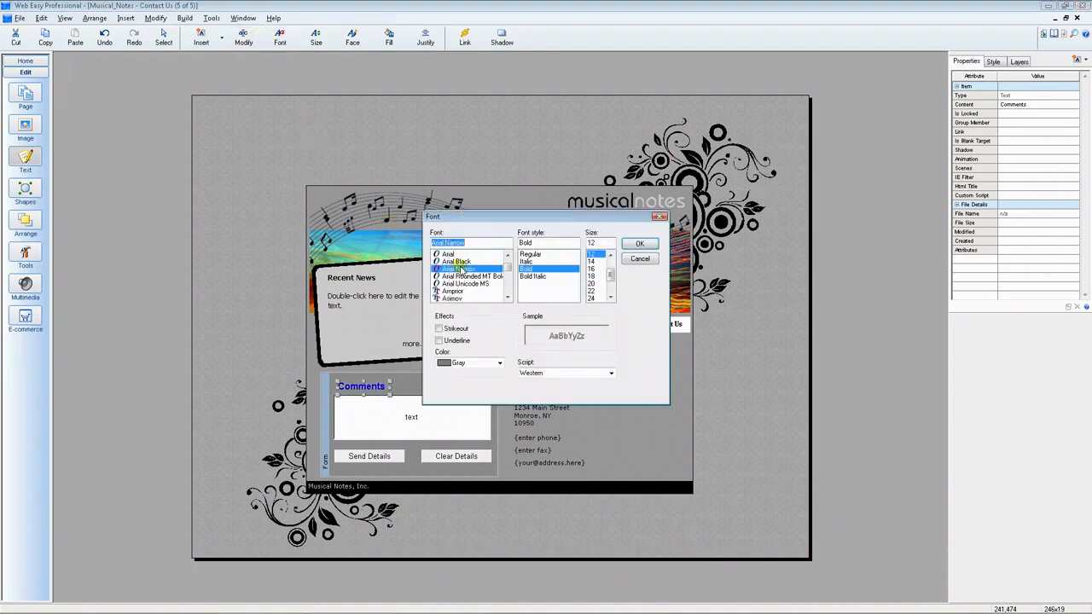
click(640, 244)
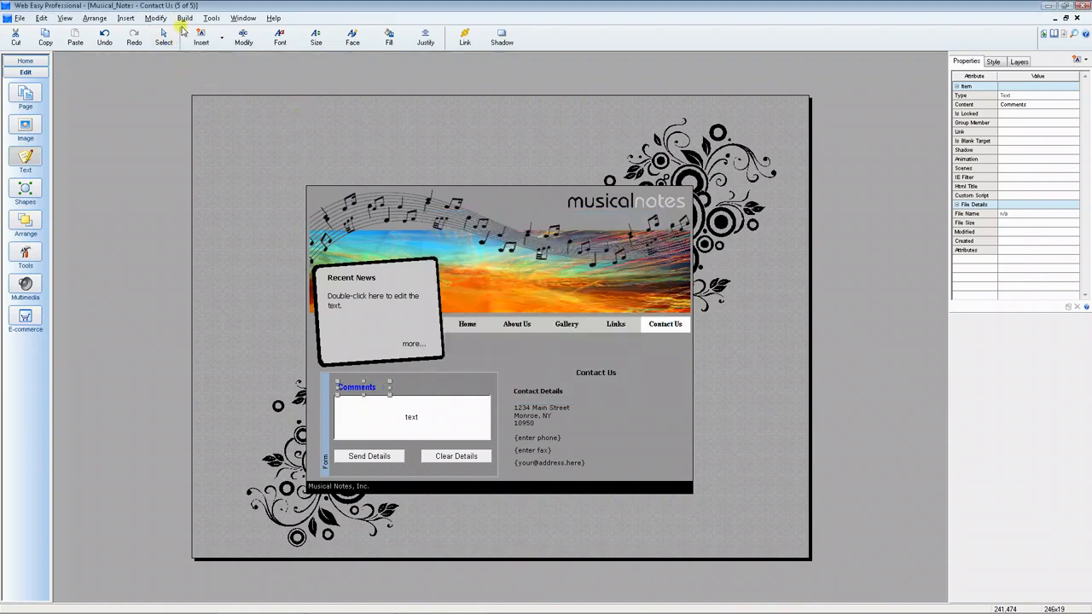
click(185, 18)
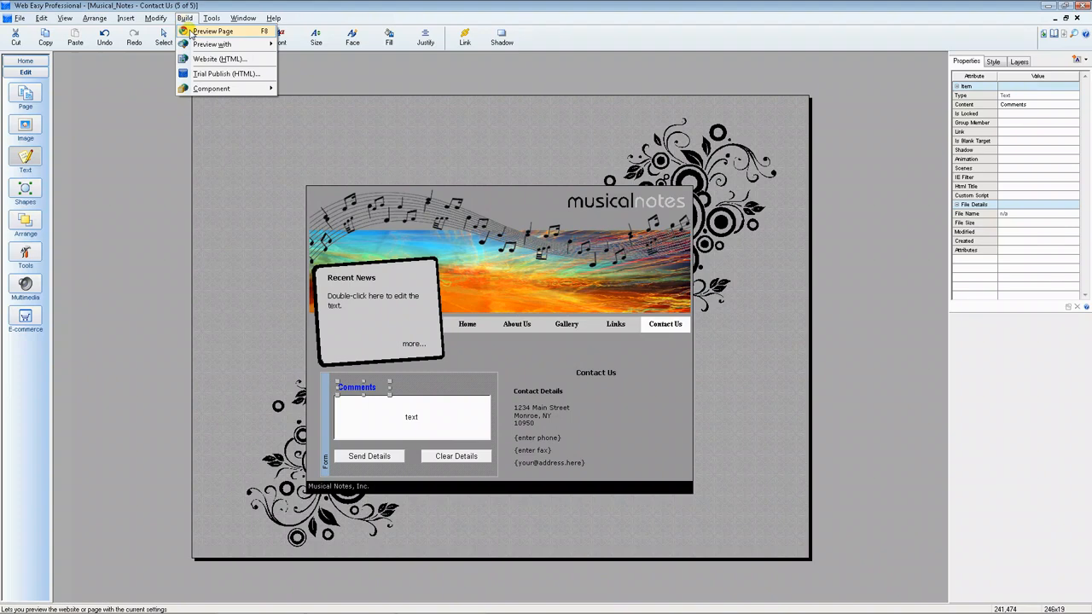
click(192, 31)
Step: Build the preview, replace the placeholder comment with 'Great products!' and submit the form
key(Return)
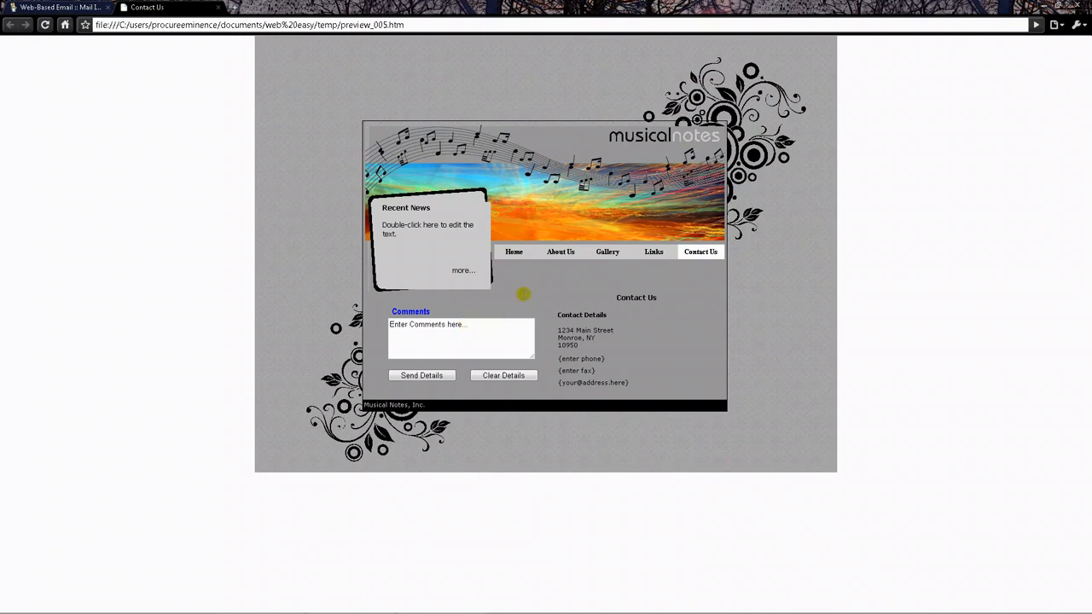
drag(529, 326, 386, 324)
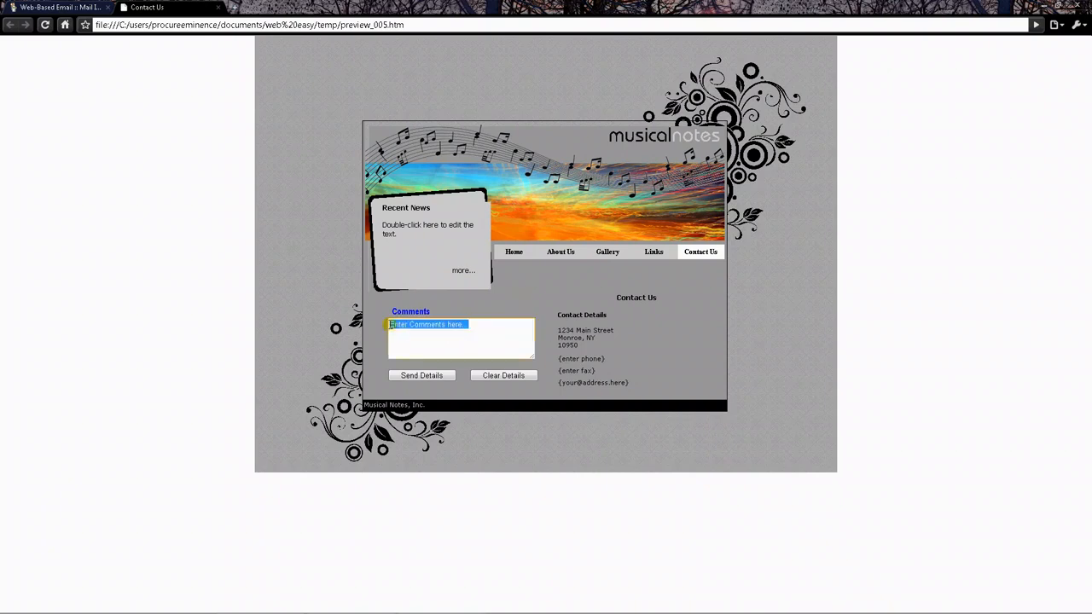
key(Delete)
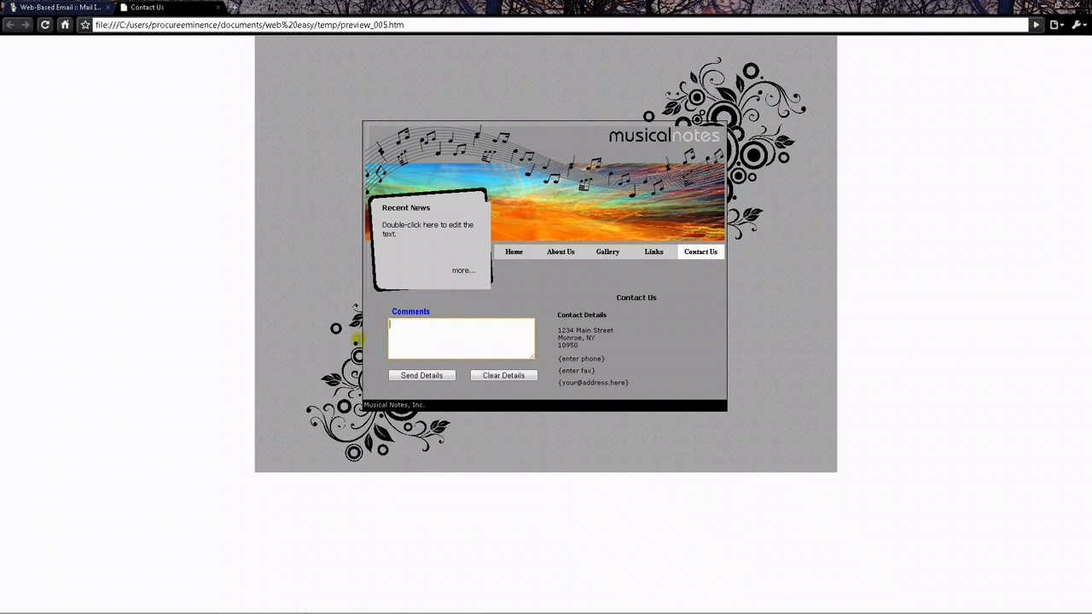
text(Great products!)
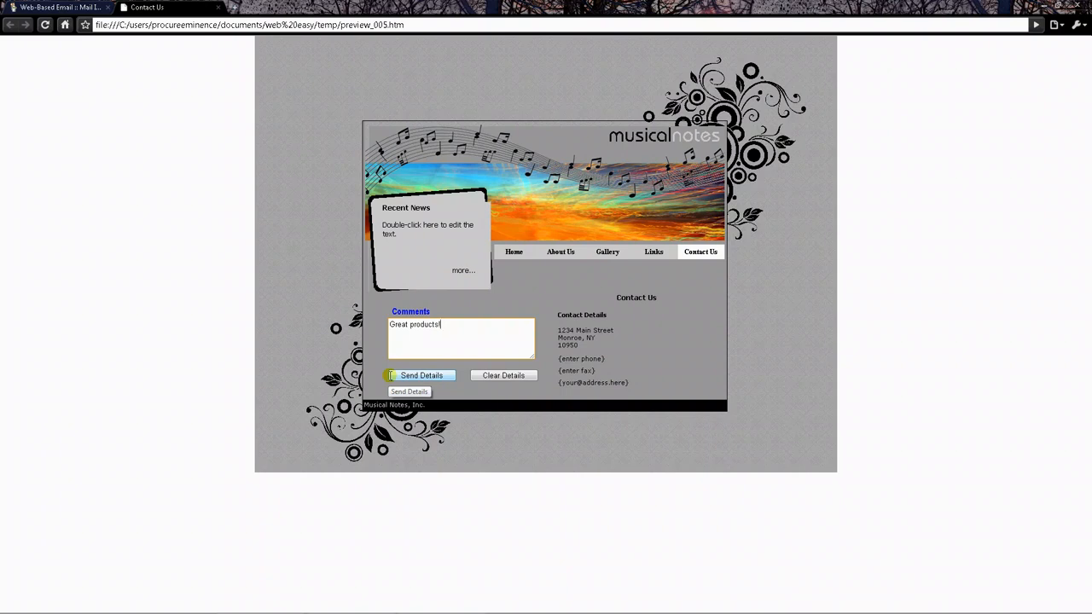
click(390, 376)
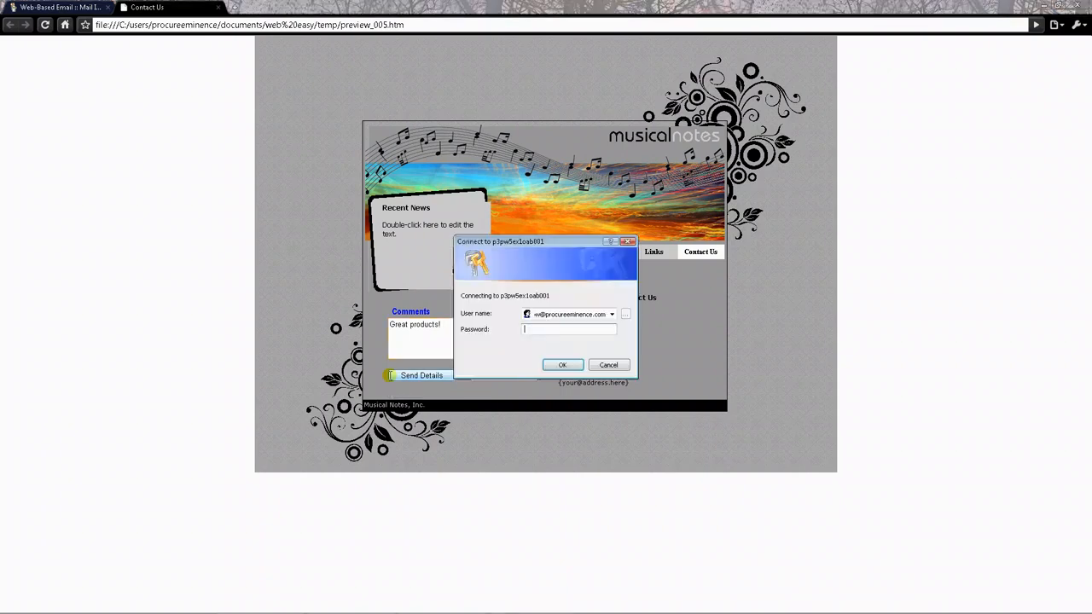
click(560, 333)
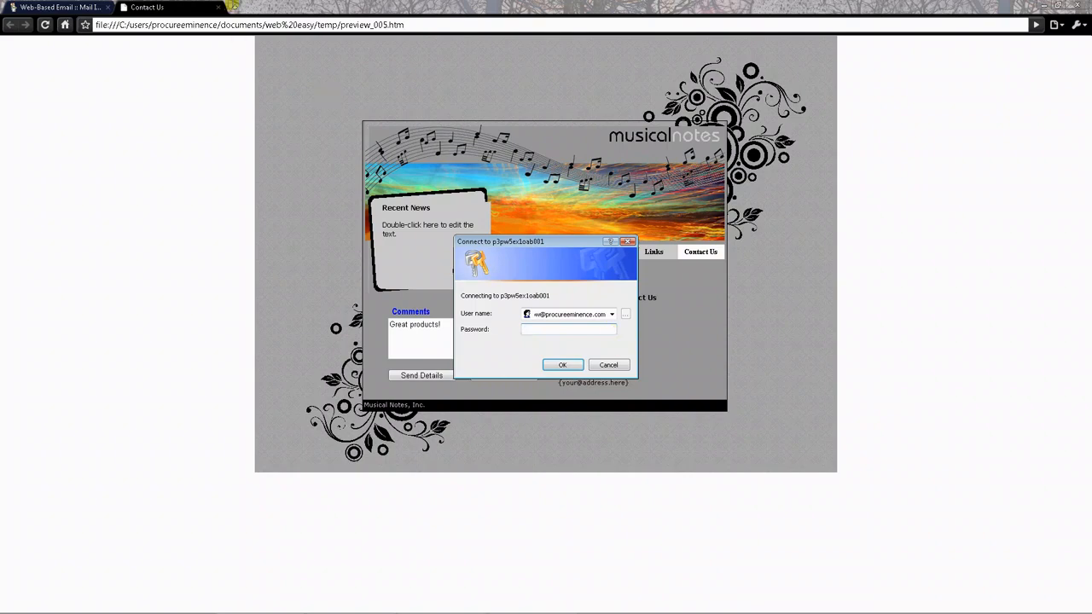
Step: In a new tab, go from the Procure Eminence home page to its Contact Us page
click(235, 7)
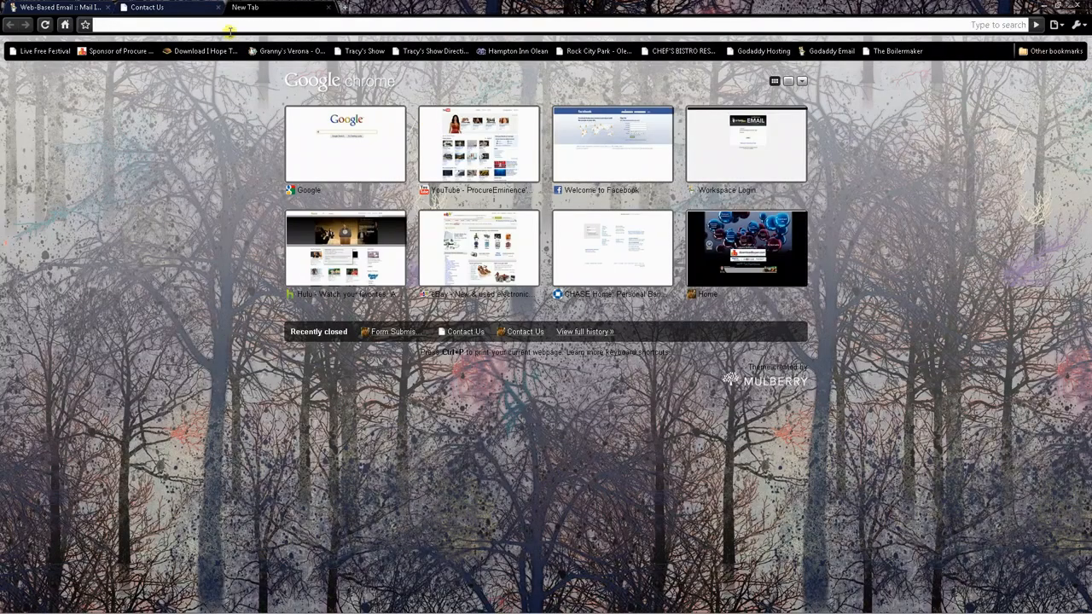
click(731, 235)
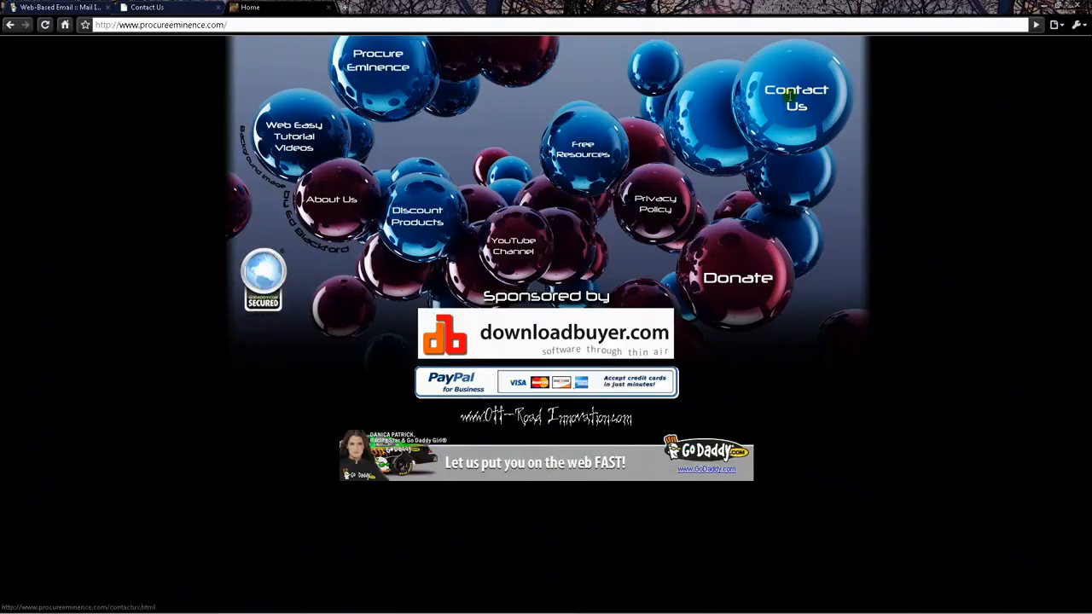
click(791, 96)
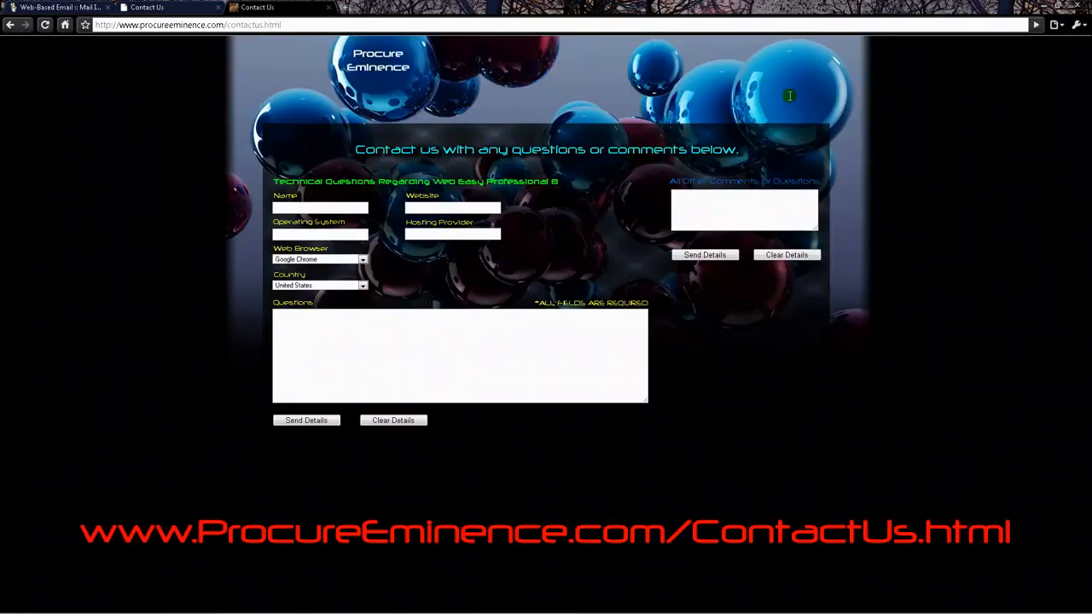